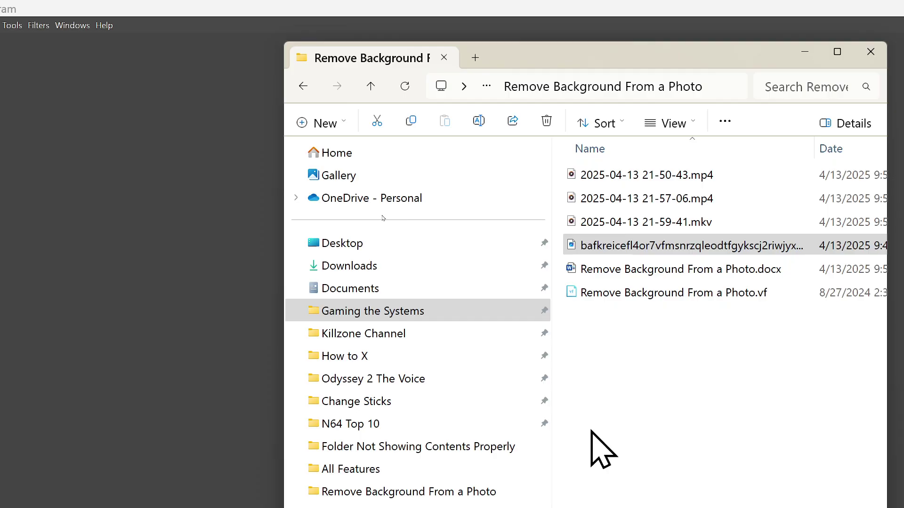
- Drag the bird photo from the Remove Background From a Photo folder into GIMP to open it
click(623, 246)
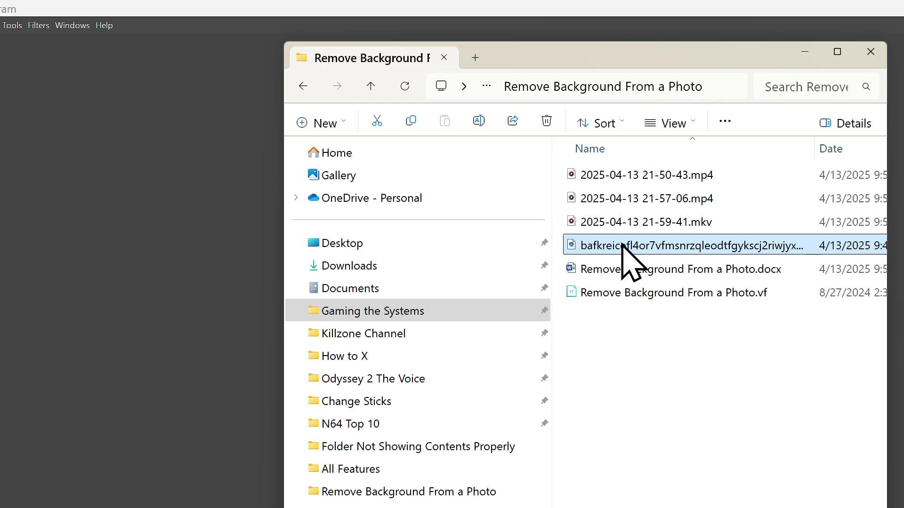
drag(623, 246, 185, 238)
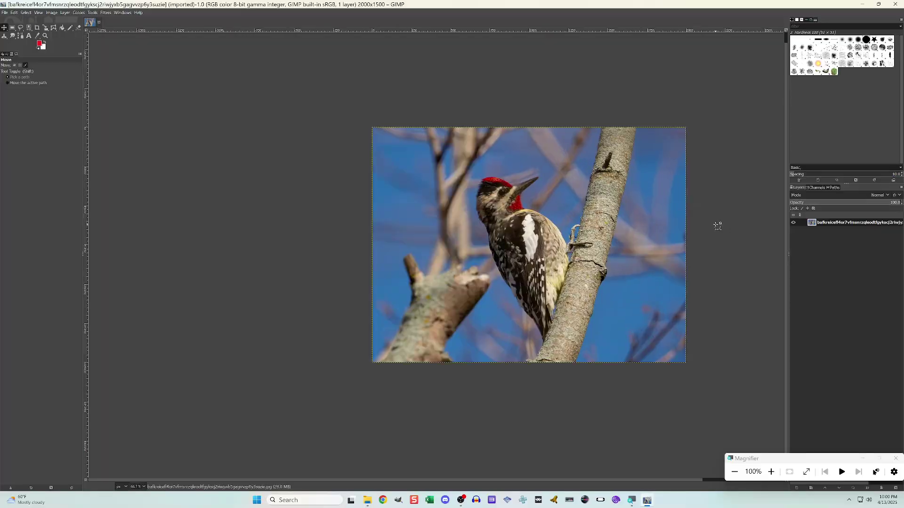
ctrl+scroll(717, 225, up, 1)
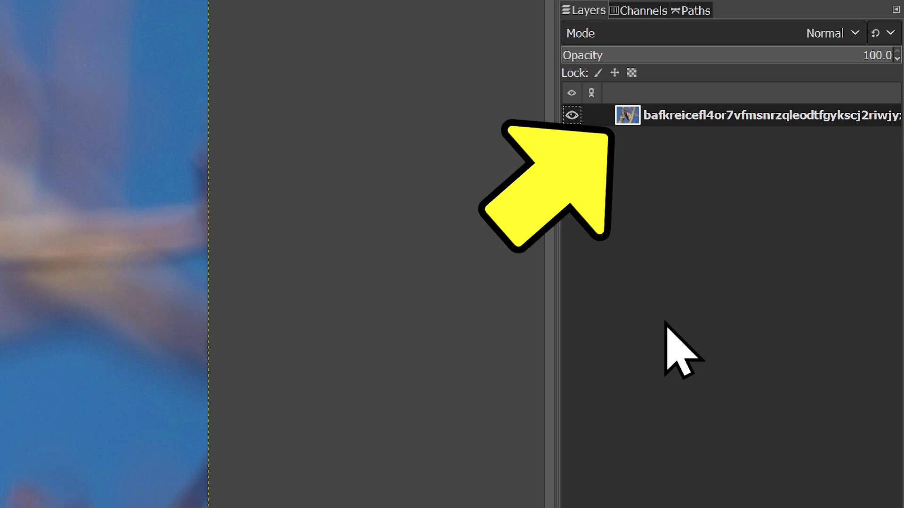
- Add an alpha channel to the woodpecker photo's layer
right_click(671, 114)
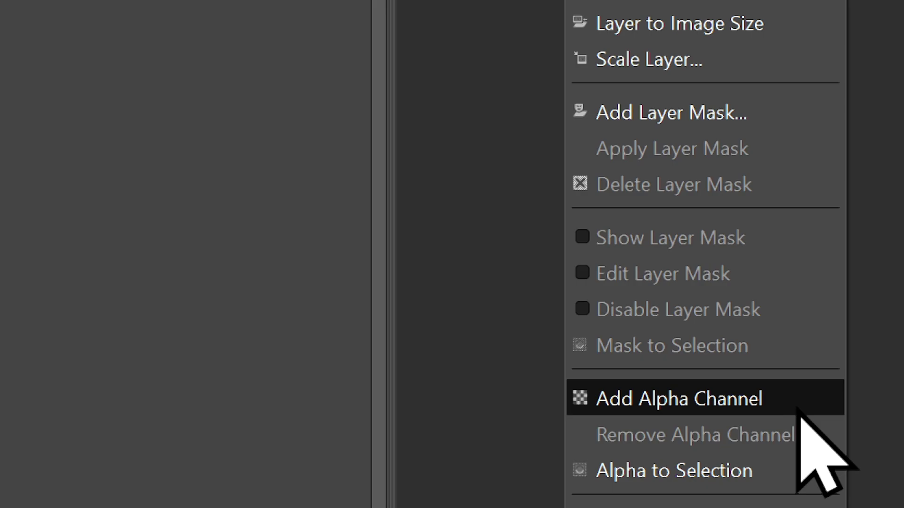
click(798, 408)
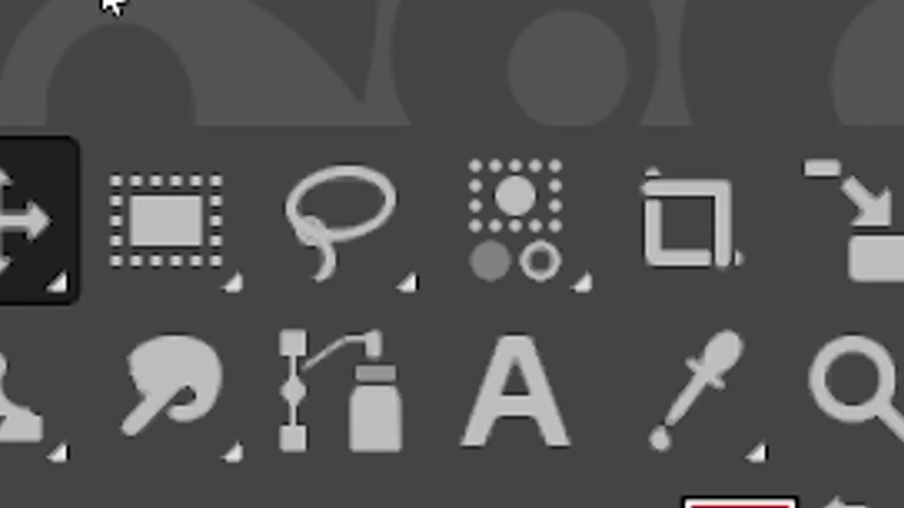
- Choose the Free Select tool from the lasso tool group
click(339, 221)
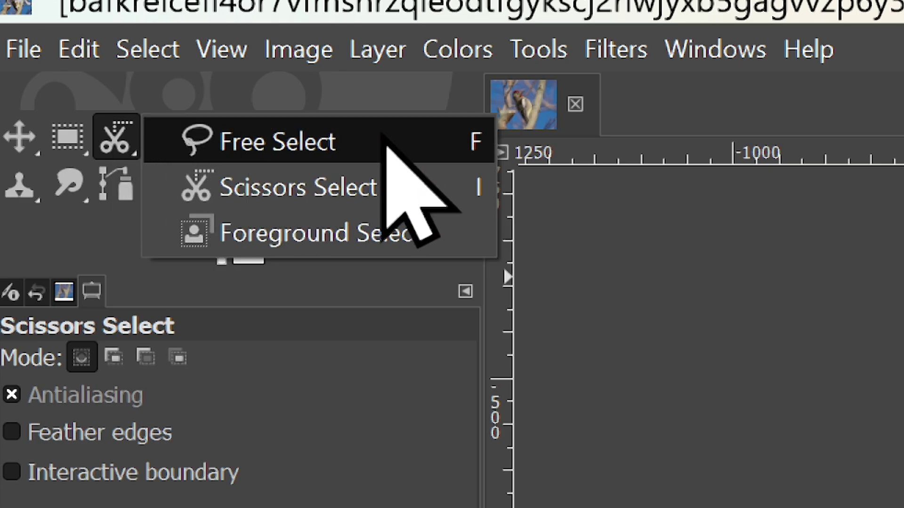
click(424, 141)
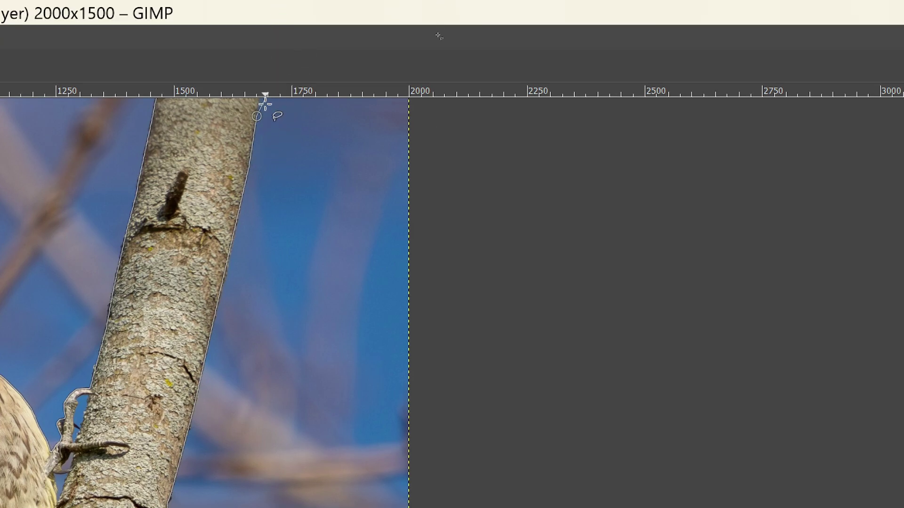
- Close the freehand outline around the woodpecker and its branch into a selection
scroll(258, 135, down, 4)
scroll(255, 111, up, 5)
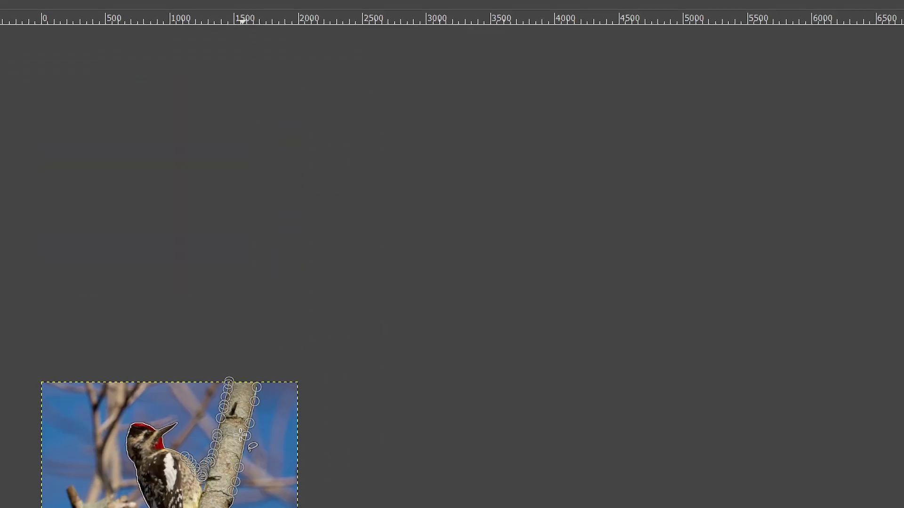
scroll(241, 435, up, 5)
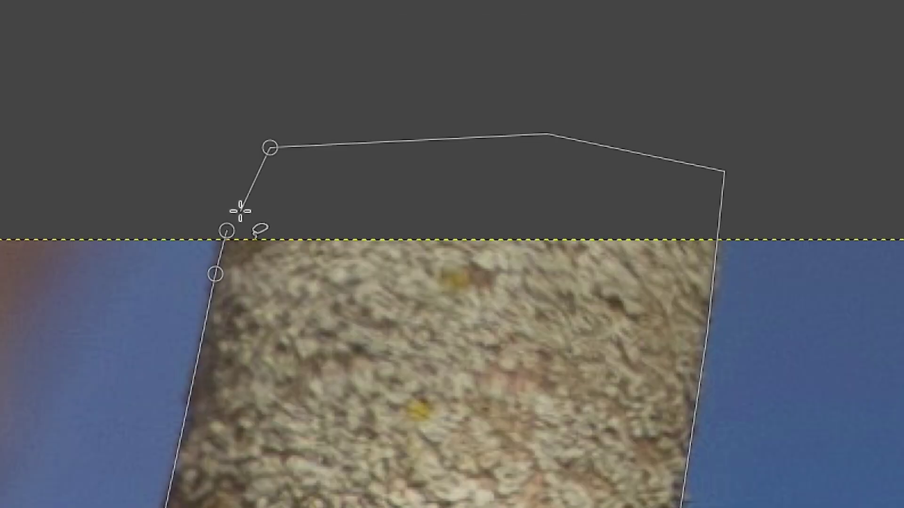
click(225, 229)
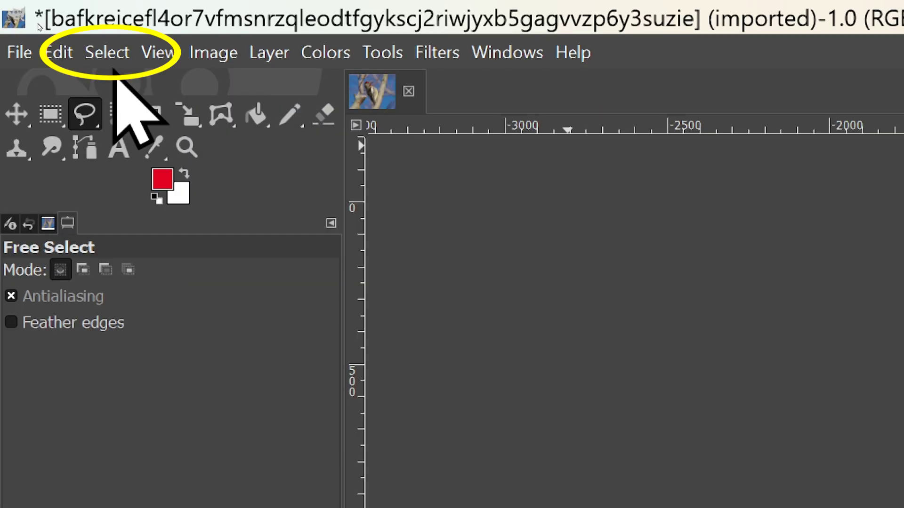
- Invert the selection and delete the blue sky to transparency
click(112, 55)
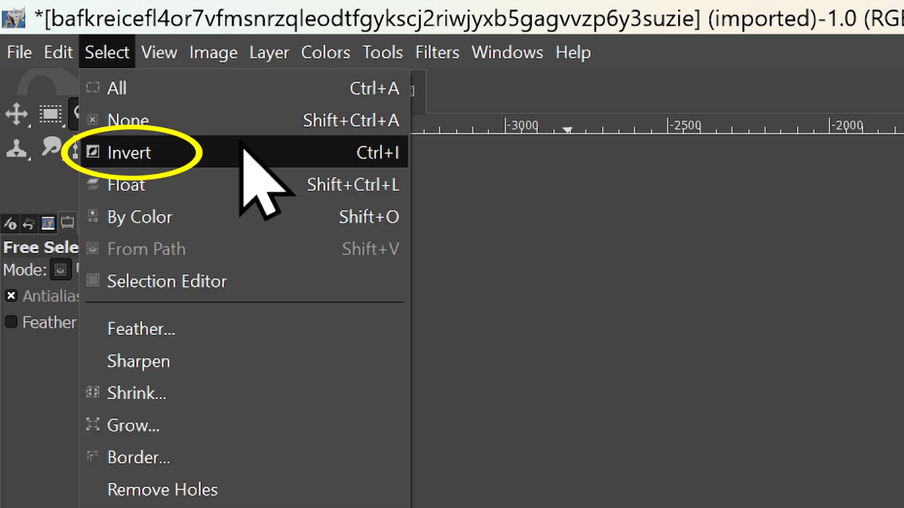
click(282, 150)
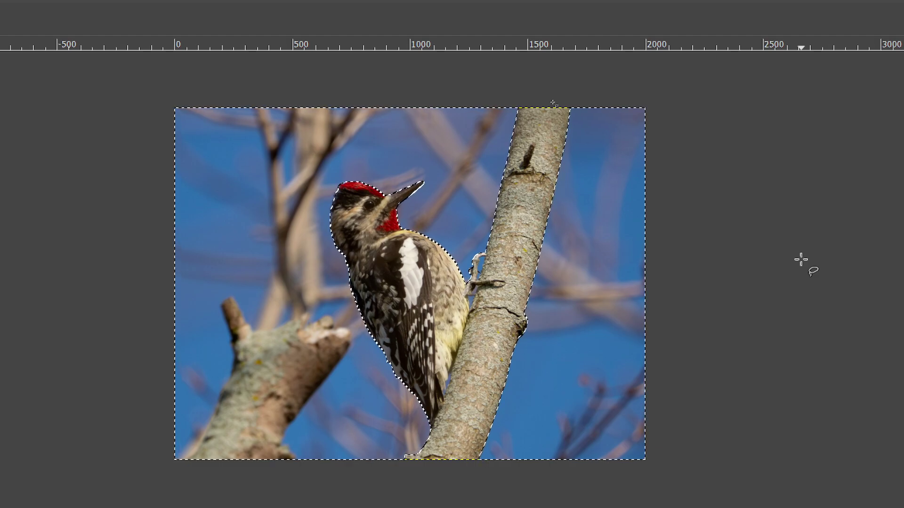
key(Delete)
click(107, 52)
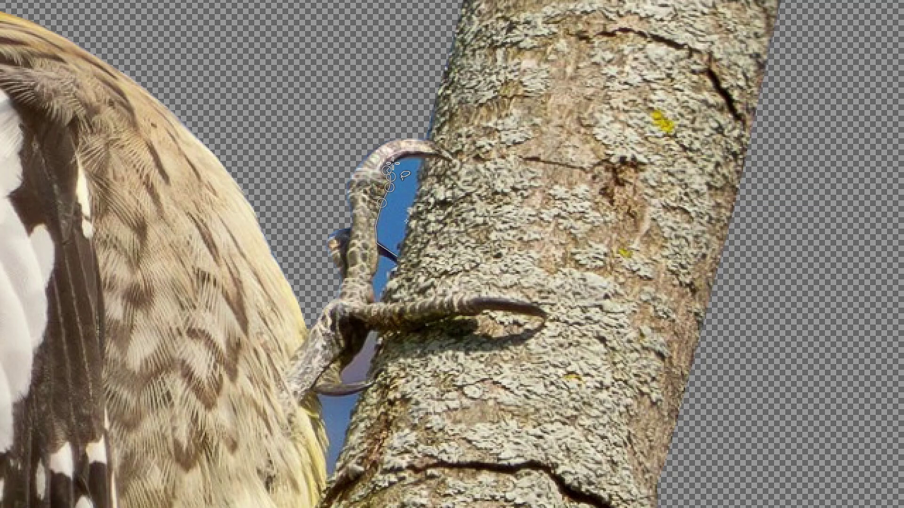
- Outline the leftover blue gap beside the claw and delete it to transparency
click(392, 164)
click(404, 157)
click(421, 157)
click(417, 173)
click(416, 194)
click(412, 204)
click(406, 212)
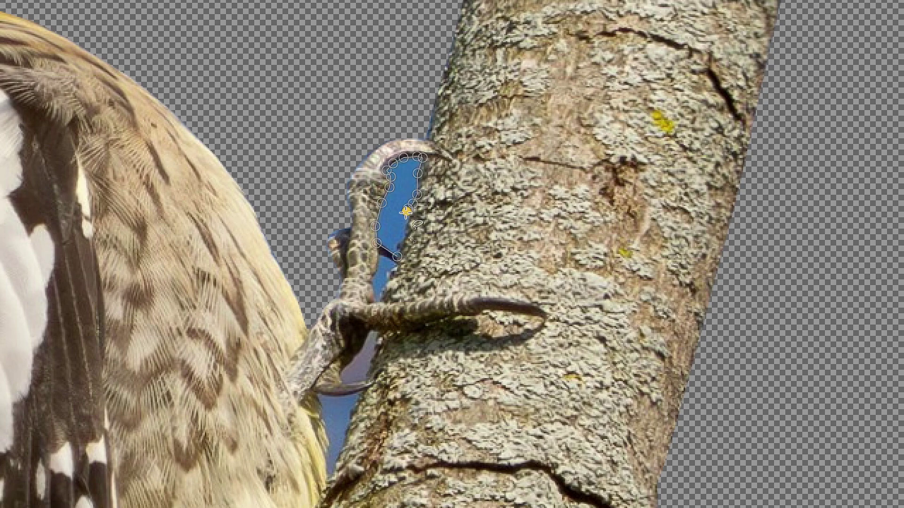
click(405, 225)
click(406, 231)
click(403, 237)
click(399, 242)
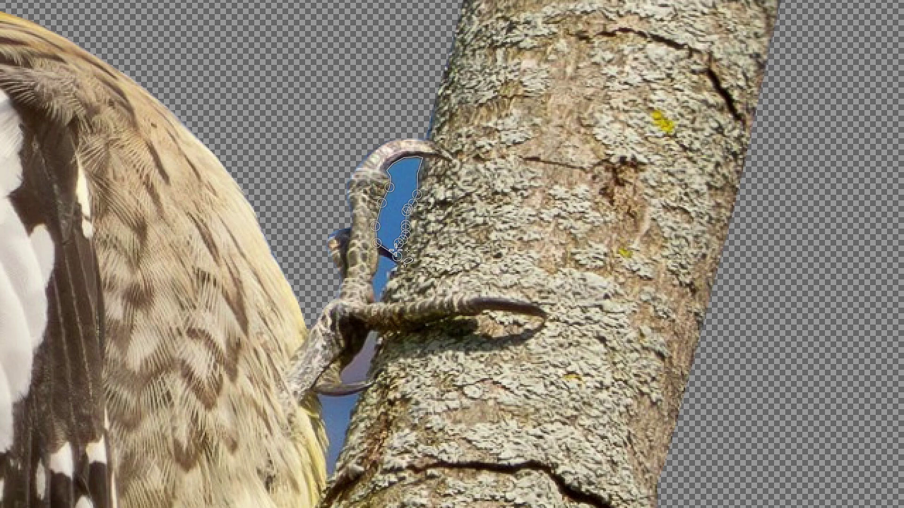
click(397, 253)
key(Delete)
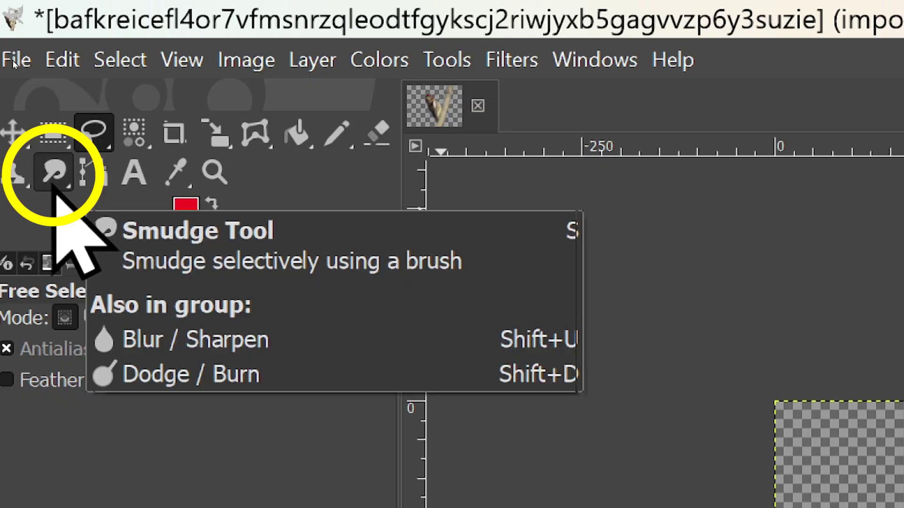
- Smudge the red crown's top edge and the tail fringe to soften them
click(53, 173)
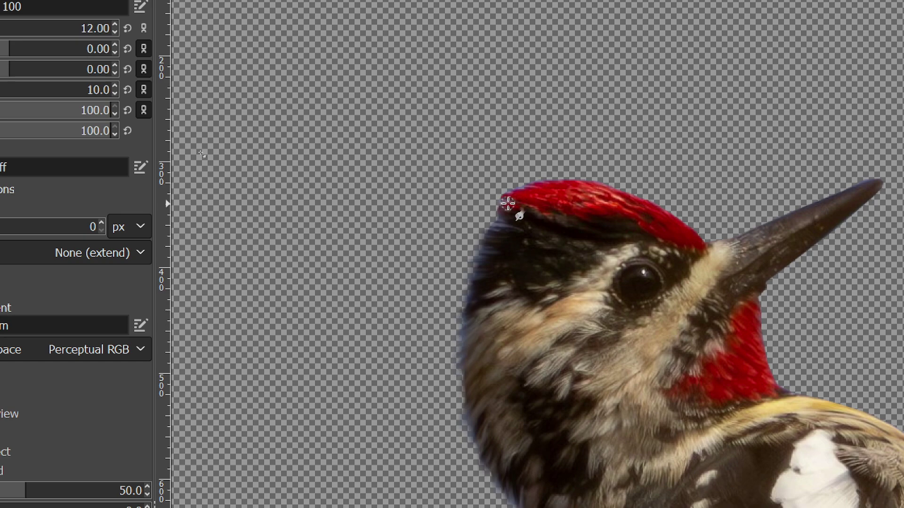
drag(486, 191, 578, 182)
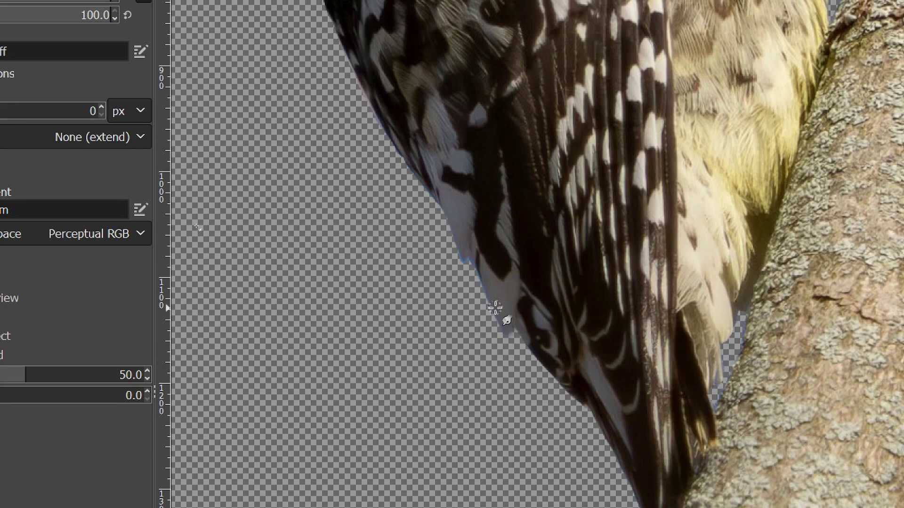
mouse_move(498, 337)
mouse_down()
mouse_move(460, 243)
mouse_move(457, 259)
mouse_move(460, 240)
mouse_move(440, 198)
mouse_move(415, 171)
mouse_move(414, 180)
mouse_move(398, 136)
mouse_move(368, 113)
mouse_move(355, 84)
mouse_move(356, 139)
mouse_up()
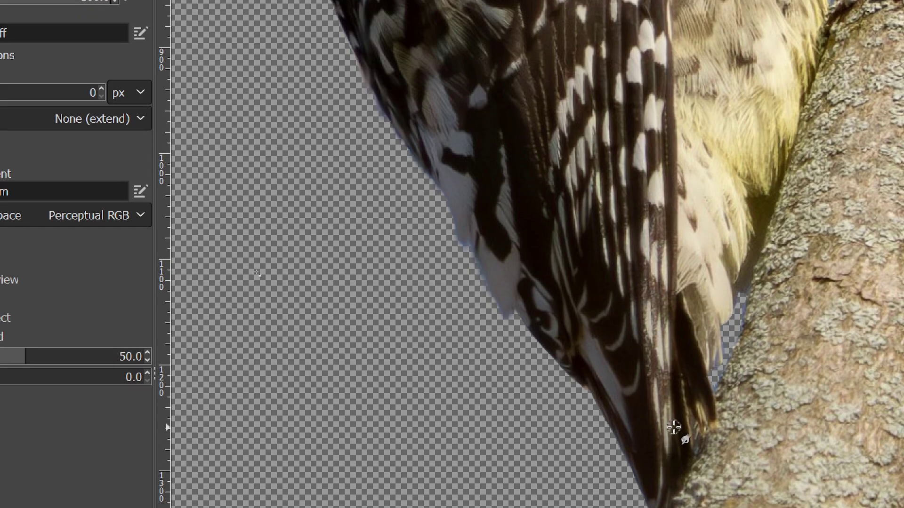
- Export the cutout as 'bird photo 1.png', changing the extension from .jpg to .png
ctrl+scroll(672, 428, down, 4)
ctrl+scroll(765, 245, up, 3)
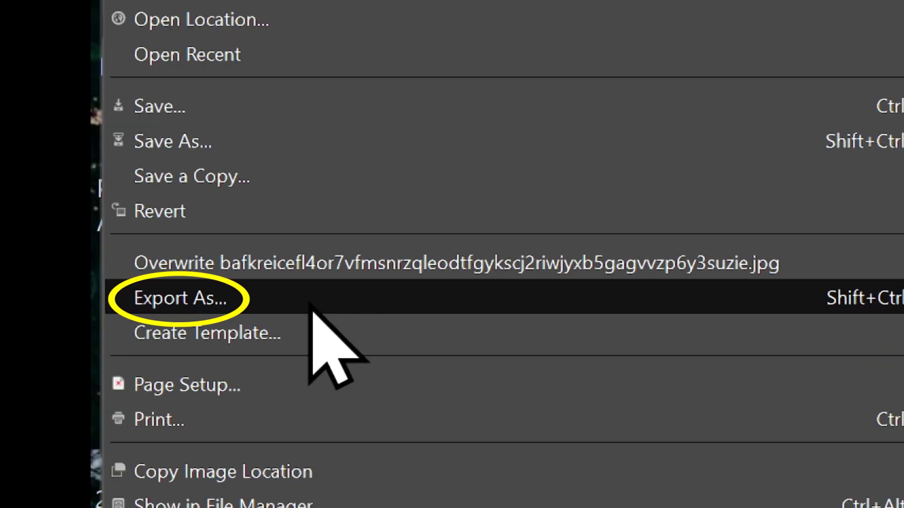
click(312, 307)
click(352, 218)
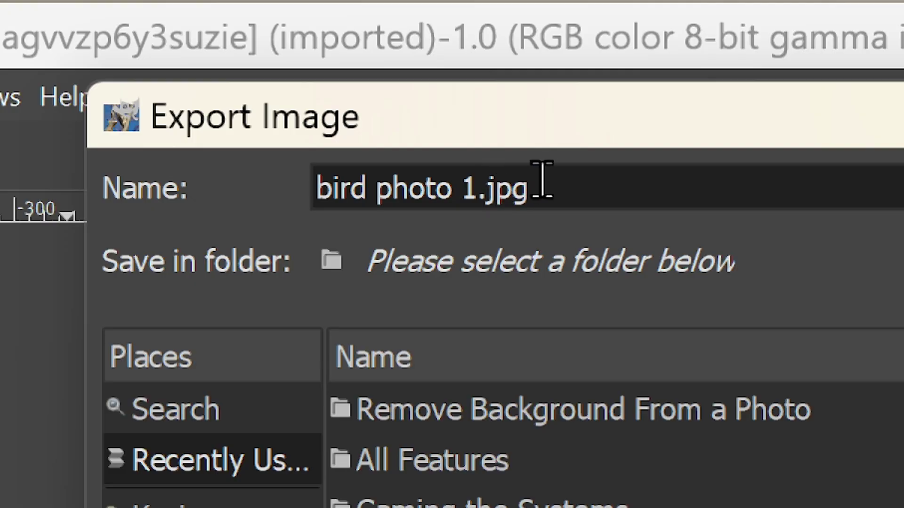
click(546, 180)
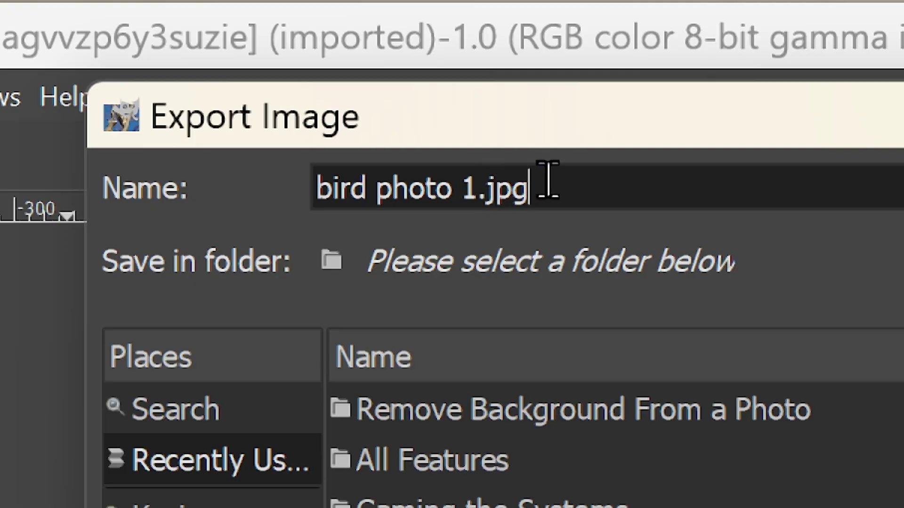
key(BackSpace)
key(BackSpace)
key(BackSpace)
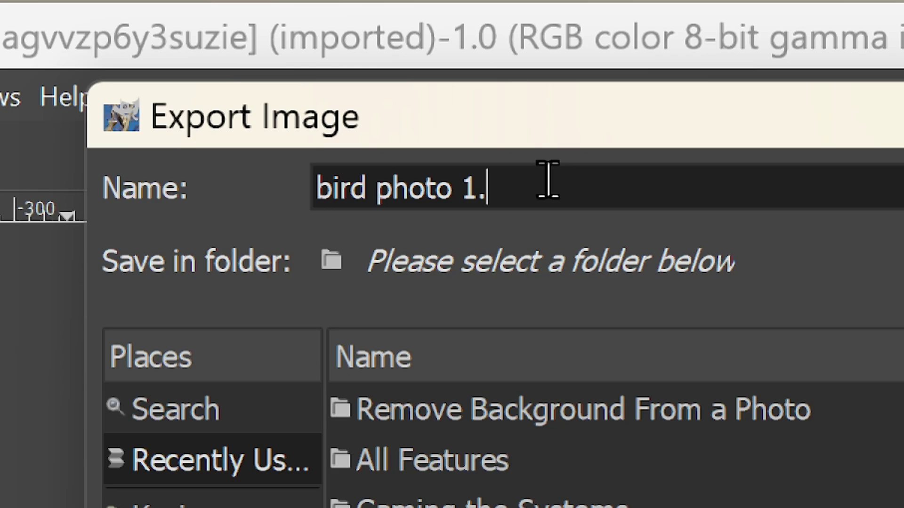
text(png)
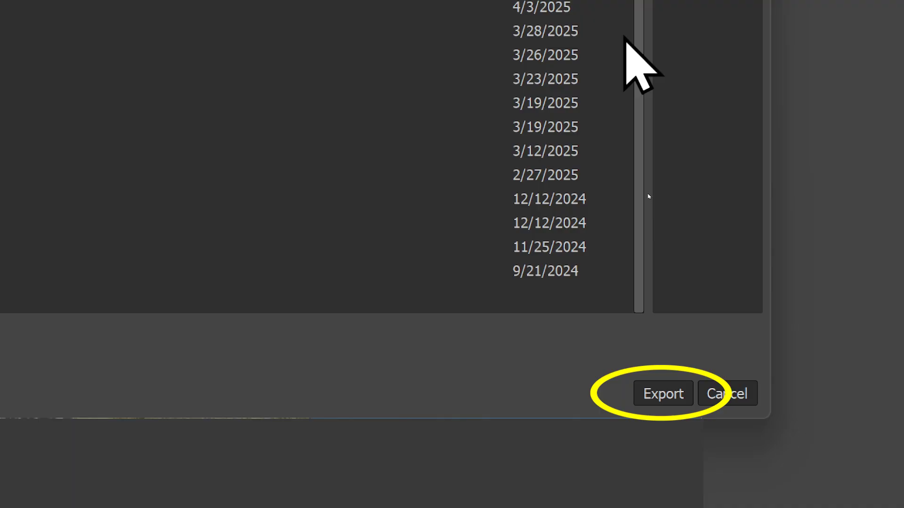
click(663, 393)
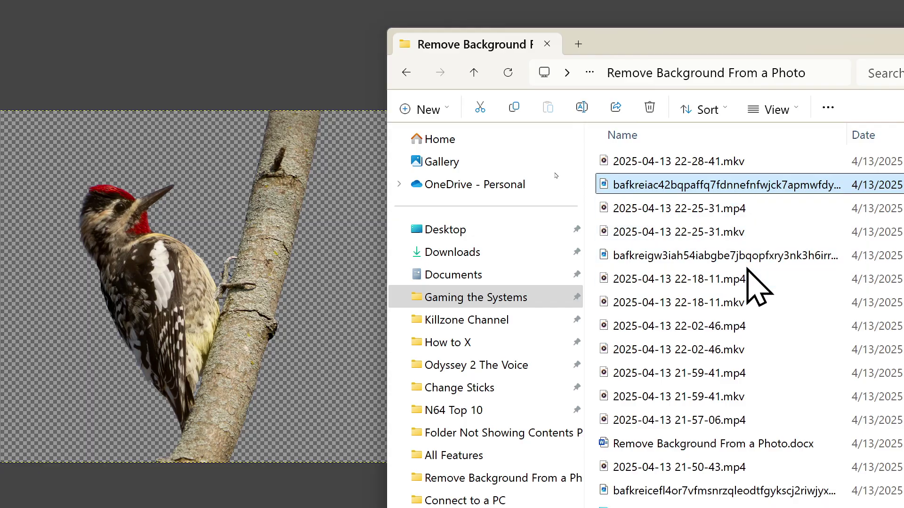
- Drag the mountain landscape photo from File Explorer into the image as a new layer
drag(760, 184, 314, 227)
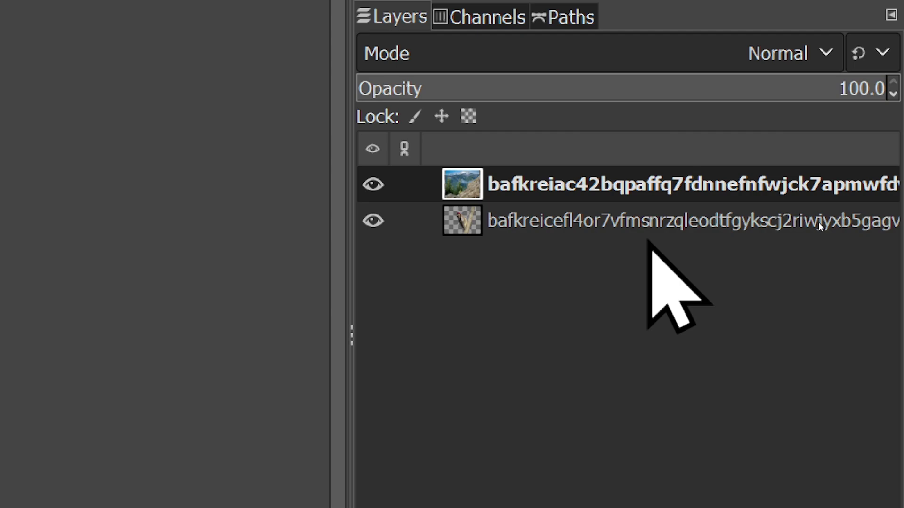
- Drag the mountain layer below the woodpecker layer in the Layers panel
drag(651, 192, 652, 240)
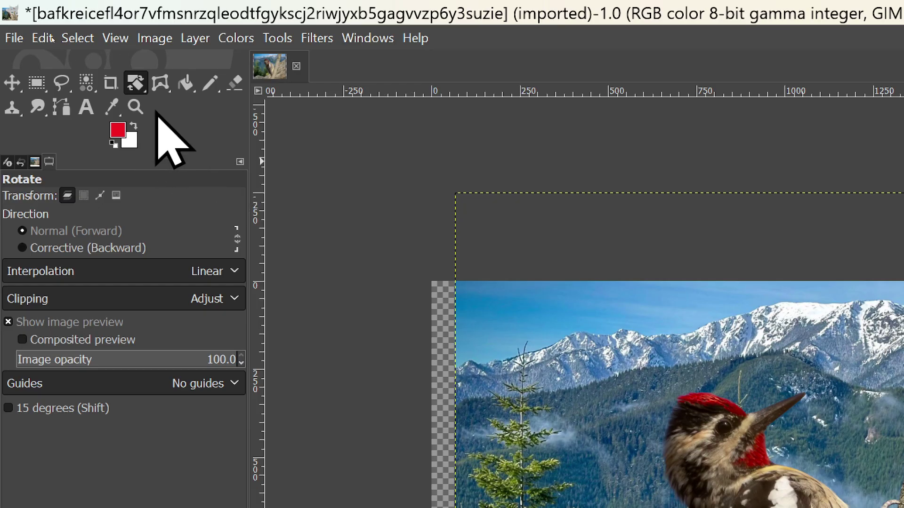
- Scale the mountain layer, stretching its top-left corner and right side to cover the canvas
click(137, 81)
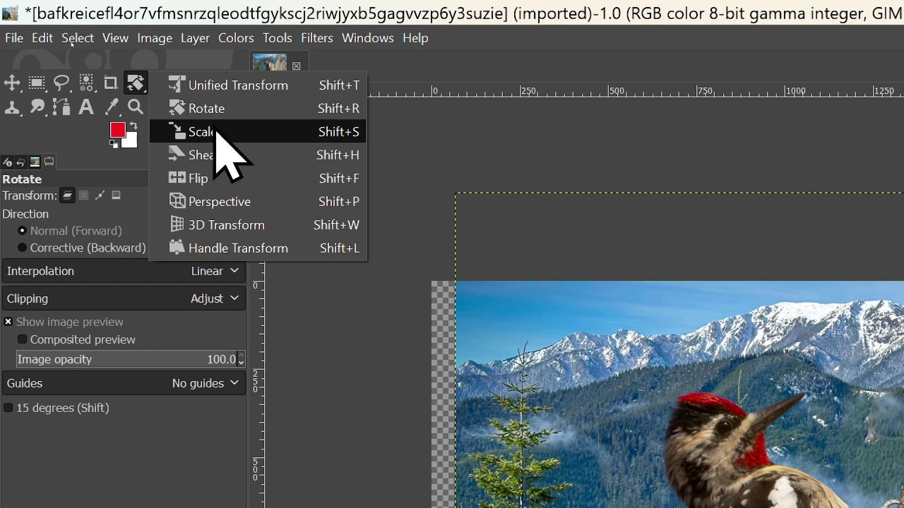
click(297, 135)
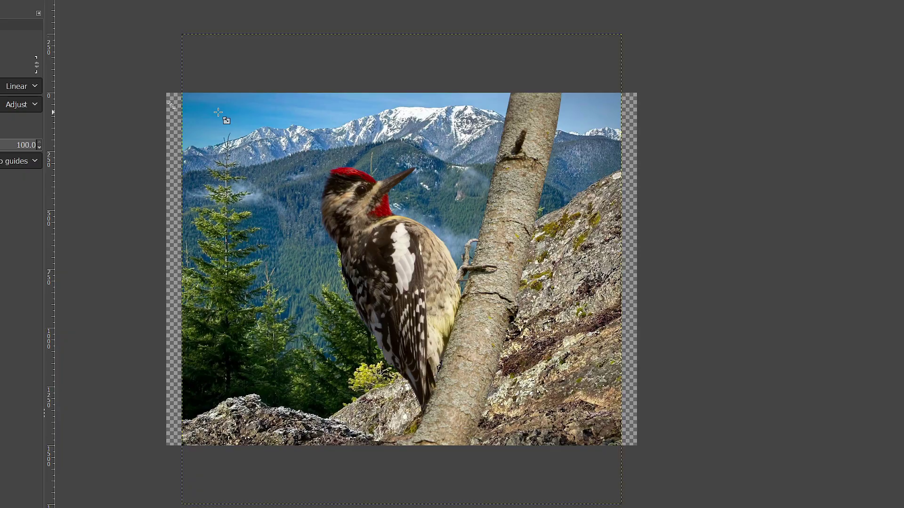
click(222, 113)
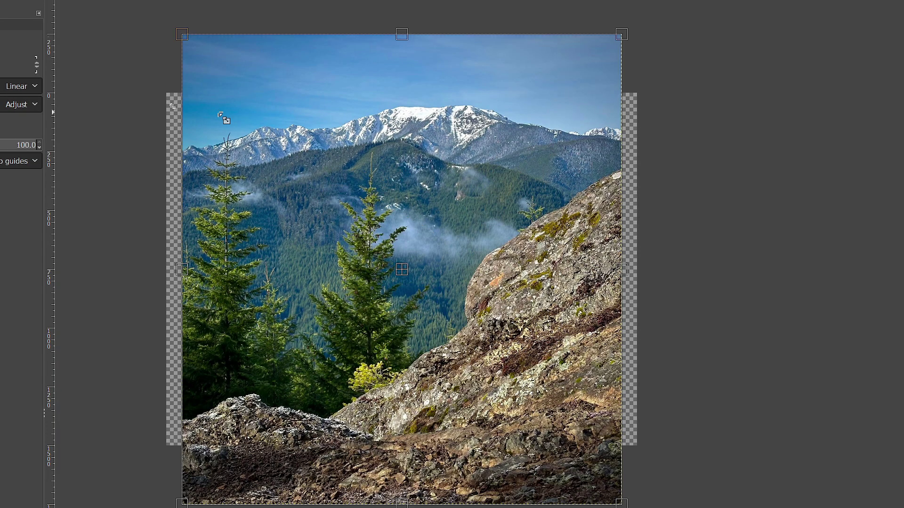
drag(183, 36, 152, 32)
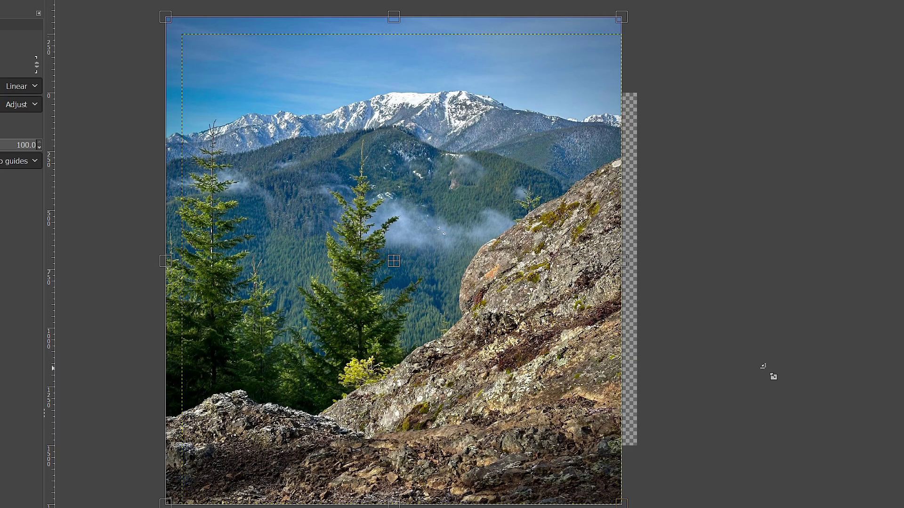
drag(621, 261, 639, 262)
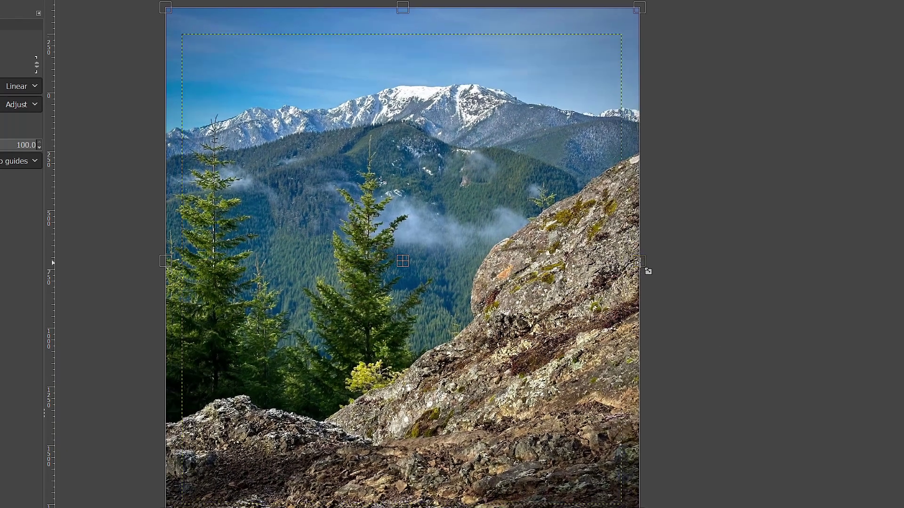
key(Return)
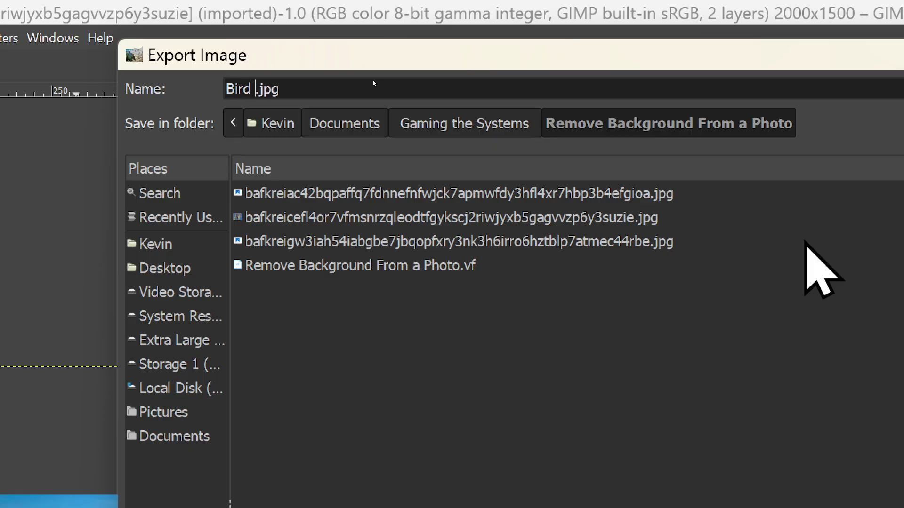
- Finish typing the export file name as 'Bird on Mountain'
text(on Mountain)
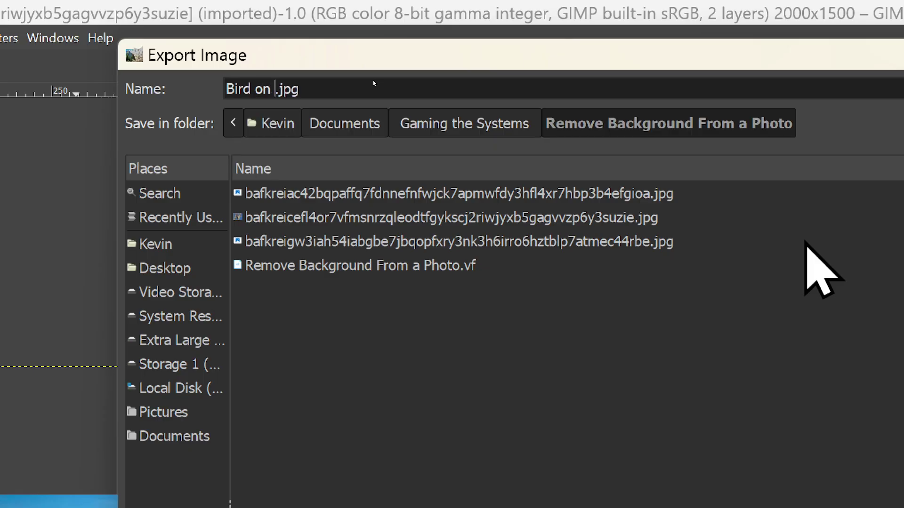